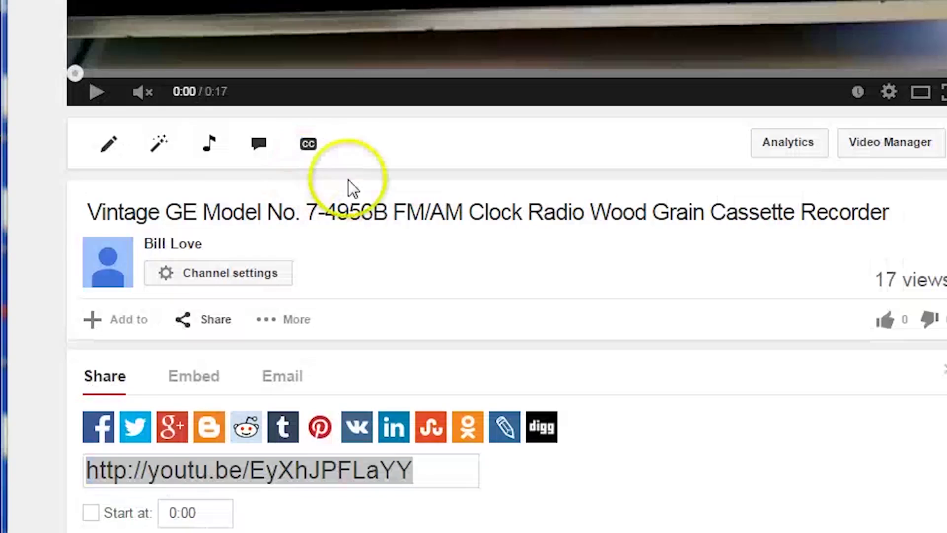
Reopen the GE clock radio video's share box and select its youtu.be link.
click(215, 222)
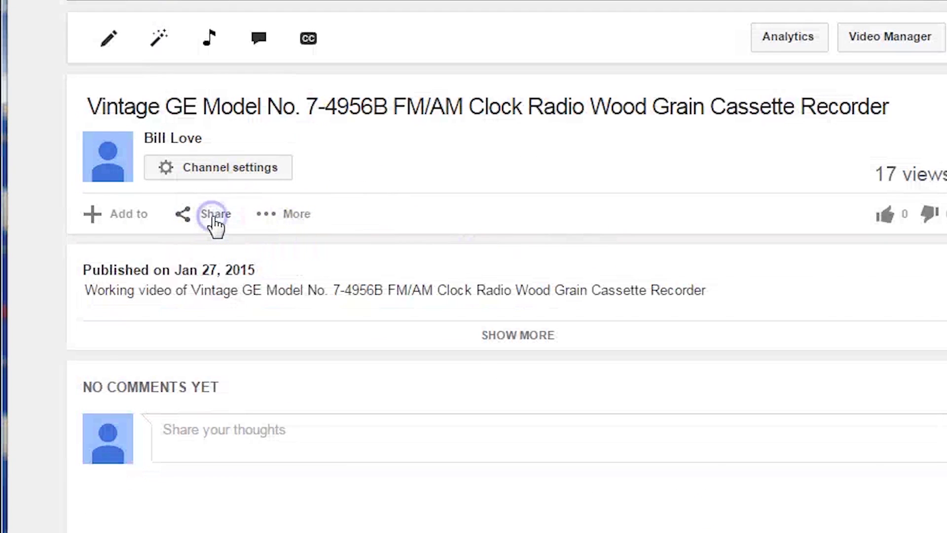
click(214, 218)
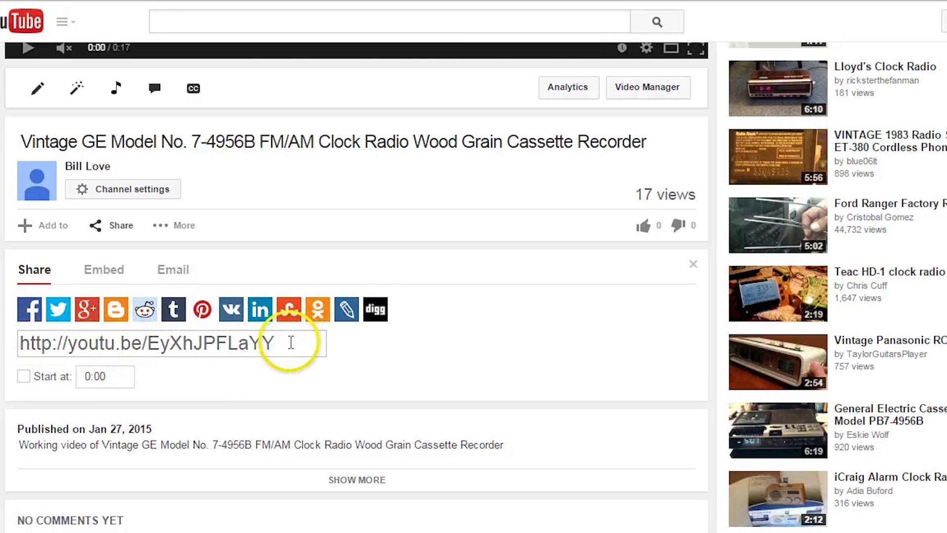
drag(291, 343, 19, 343)
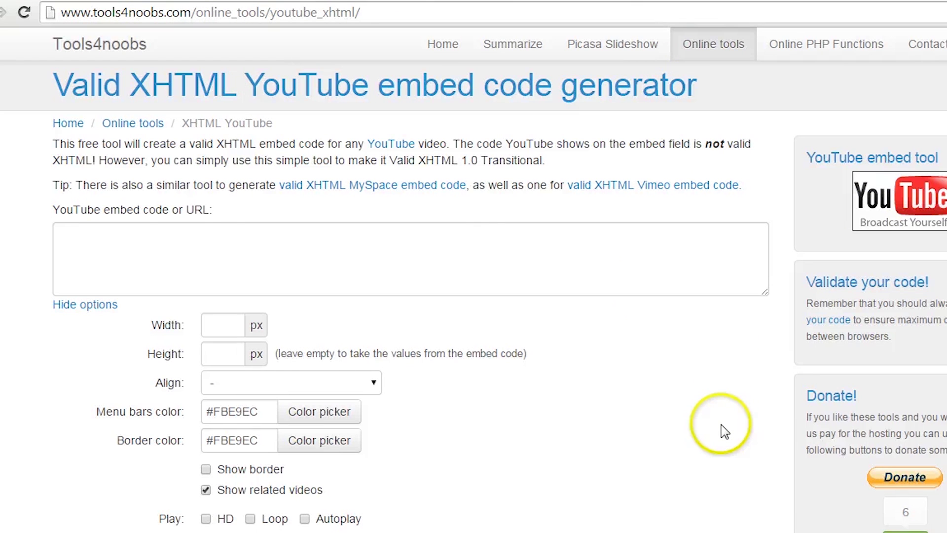
Paste the youtu.be link into Tools4noobs and select the generated XHTML embed code.
right_click(116, 235)
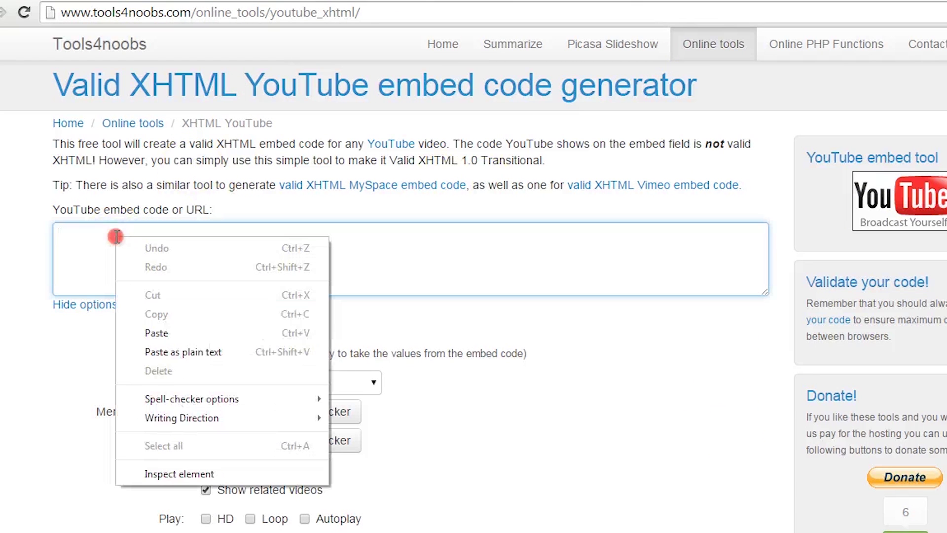
click(168, 332)
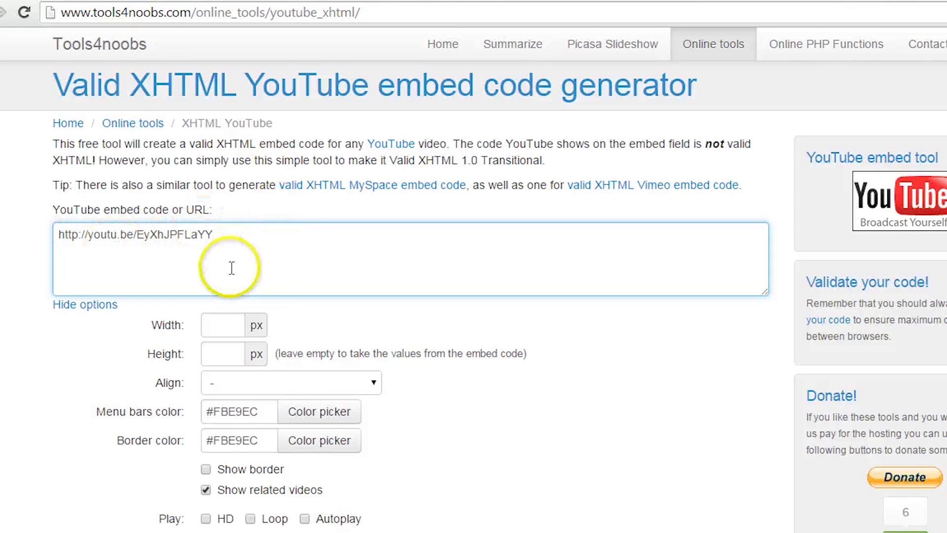
scroll(240, 268, down, 2)
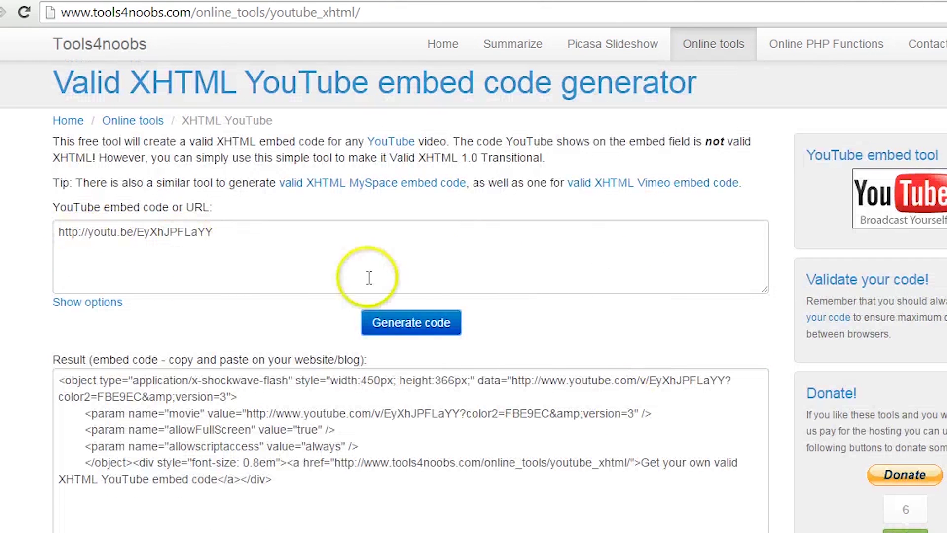
scroll(249, 341, down, 1)
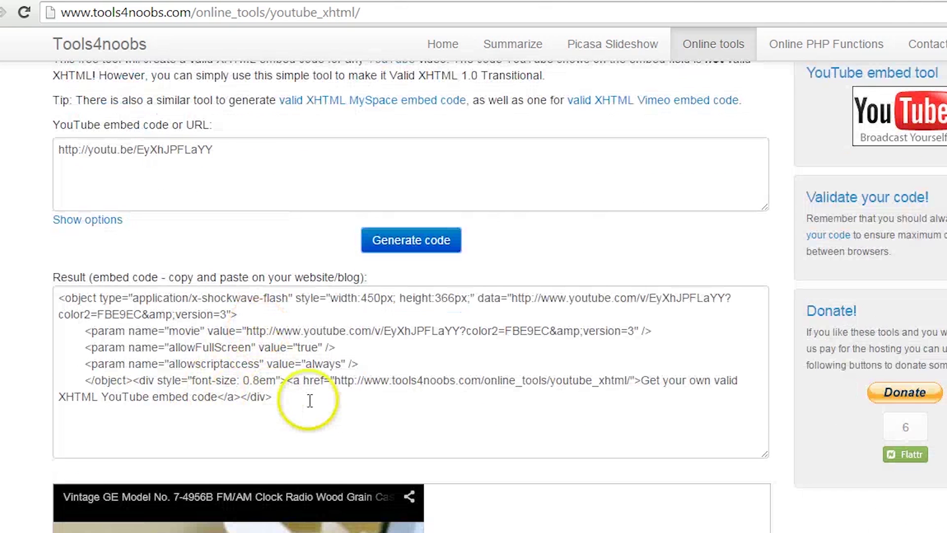
mouse_move(274, 397)
mouse_down()
mouse_move(52, 302)
mouse_move(52, 293)
mouse_up()
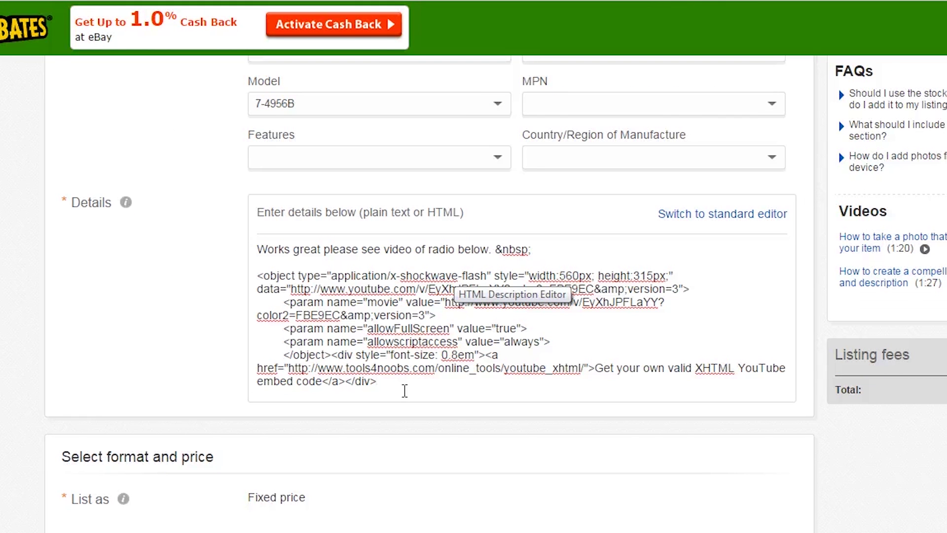
Place the cursor after the pasted embed code in the eBay Details editor.
click(405, 390)
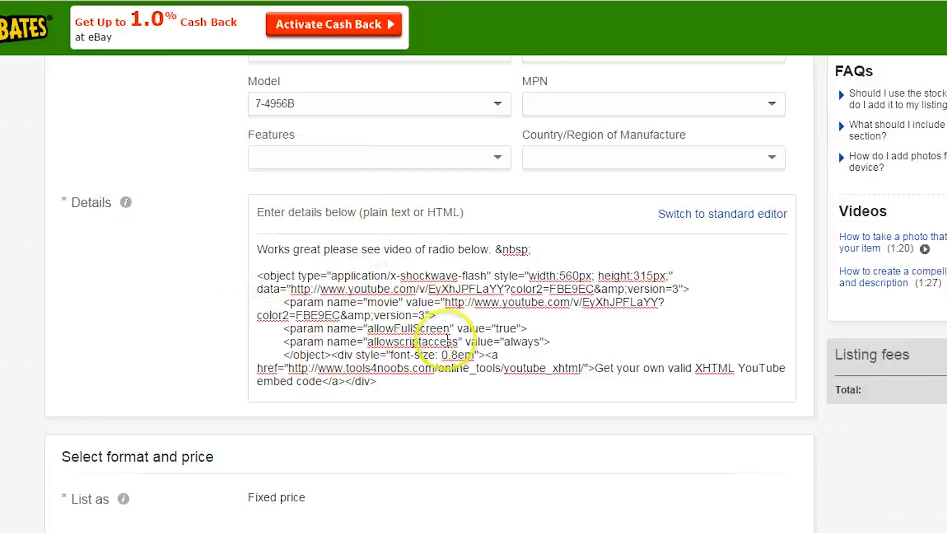
scroll(481, 345, down, 2)
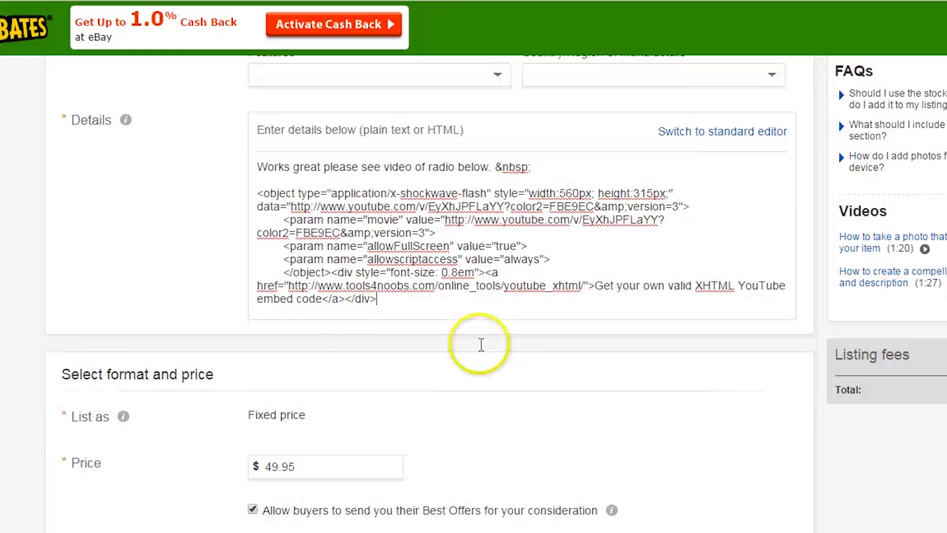
scroll(481, 346, down, 5)
scroll(479, 345, down, 4)
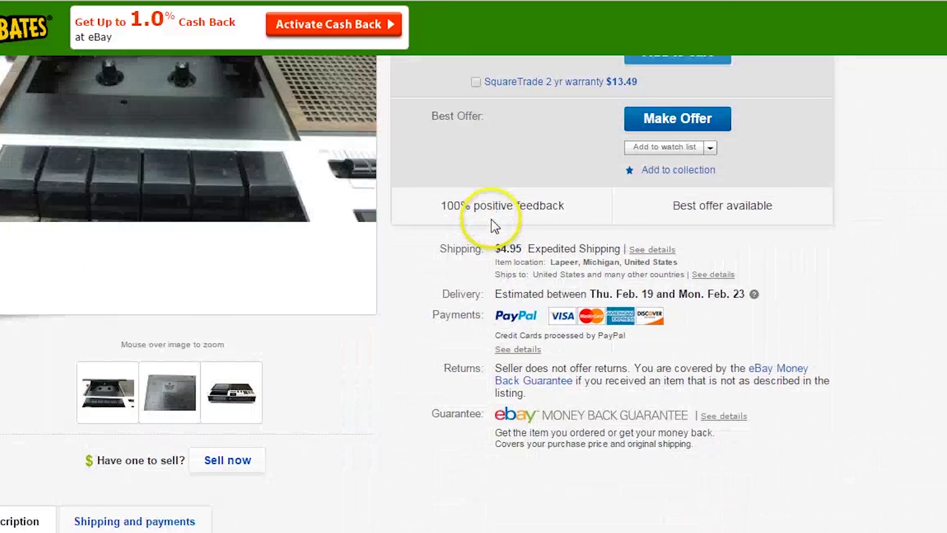
scroll(474, 215, down, 5)
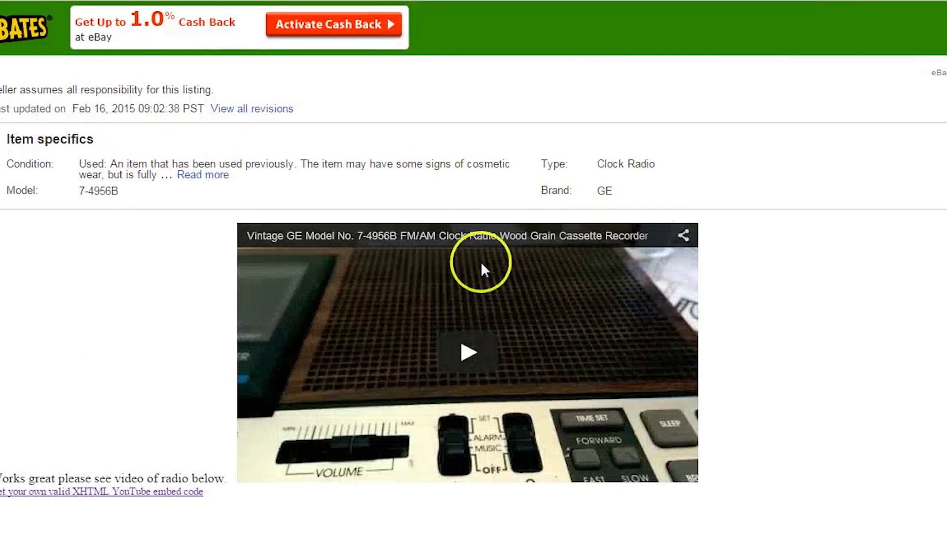
scroll(438, 361, down, 2)
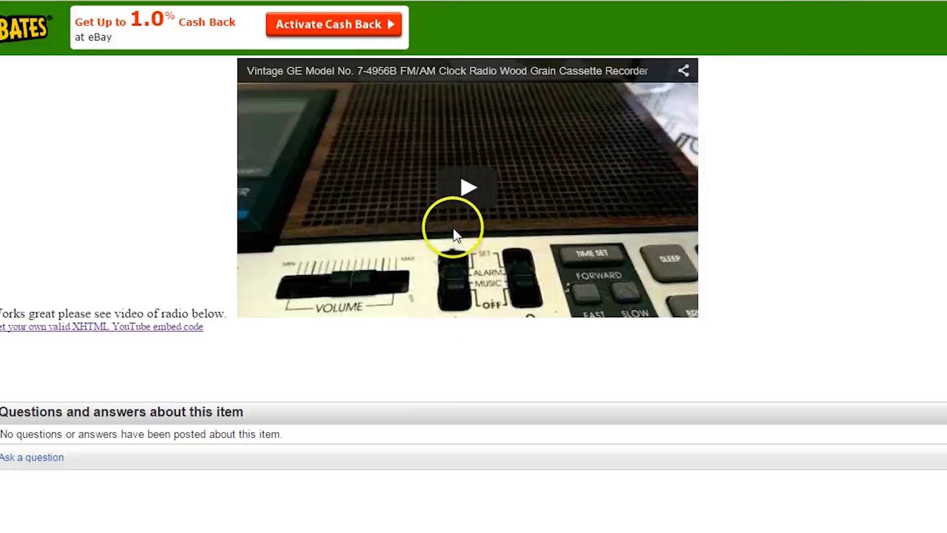